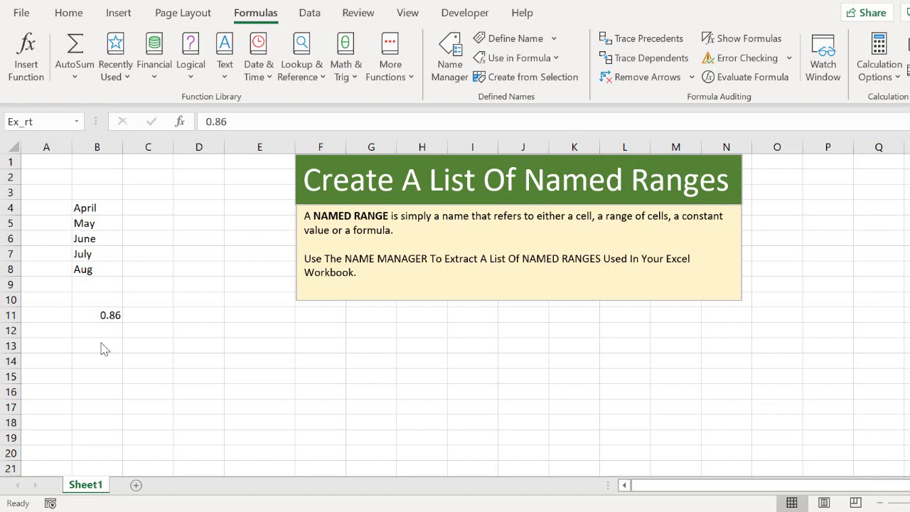
# Check which range name is assigned to cell B11.
pyautogui.click(103, 317)
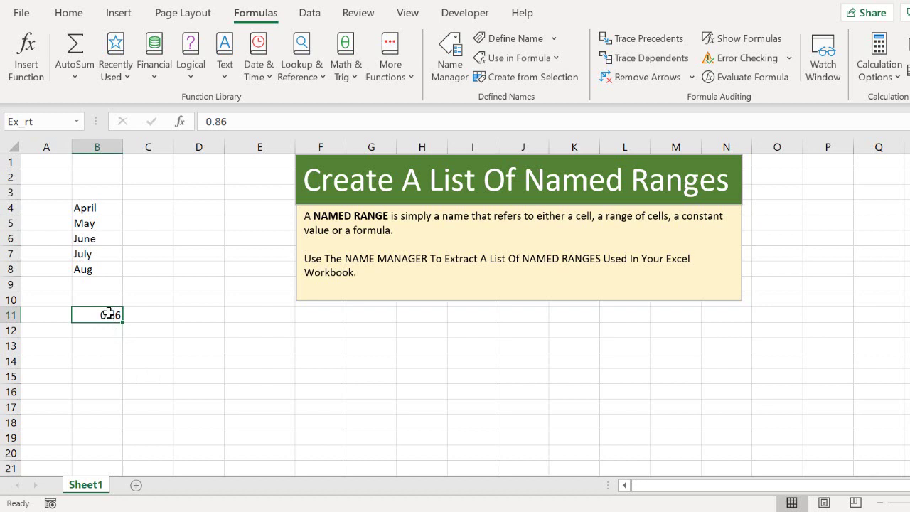
pyautogui.click(54, 128)
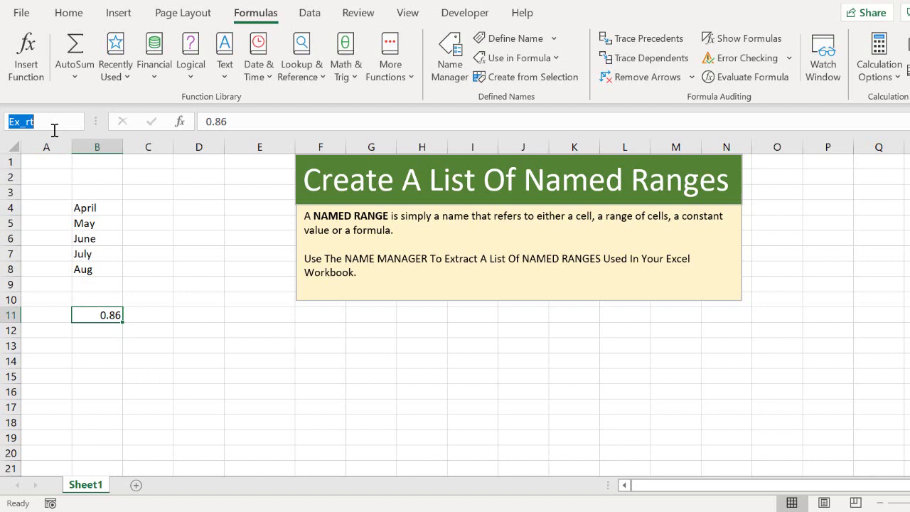
pyautogui.click(91, 315)
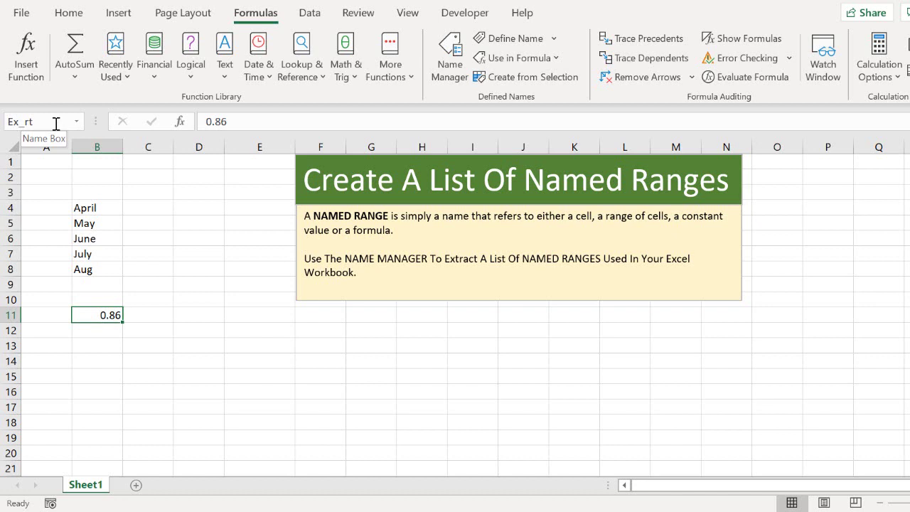
pyautogui.click(85, 346)
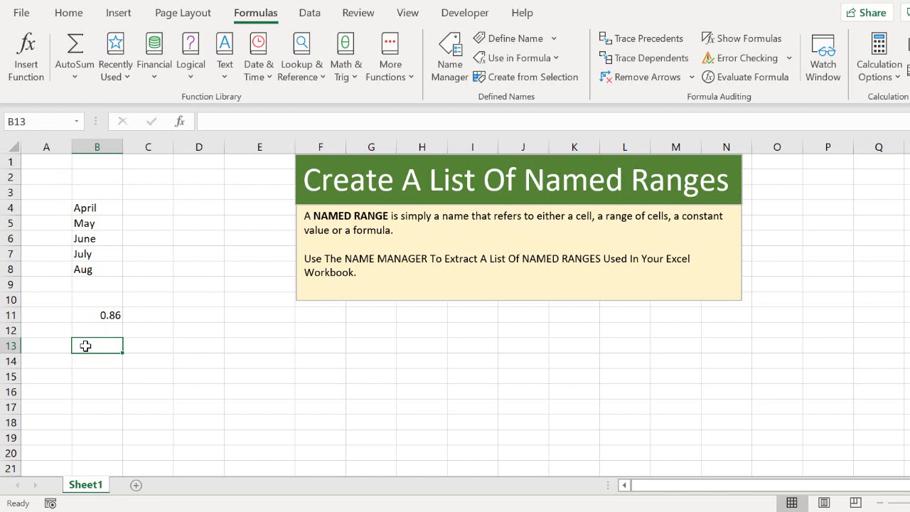
pyautogui.write('=')
pyautogui.press('Escape')
# Enter the formula =5.00*Ex_rt in cell B14, using the named range, and review the resulting formula.
pyautogui.click(101, 354)
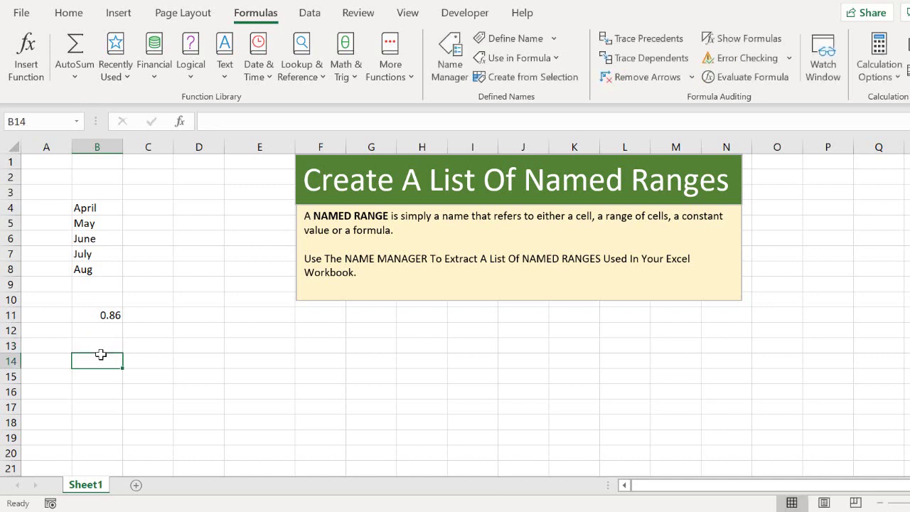
pyautogui.write('=5.00')
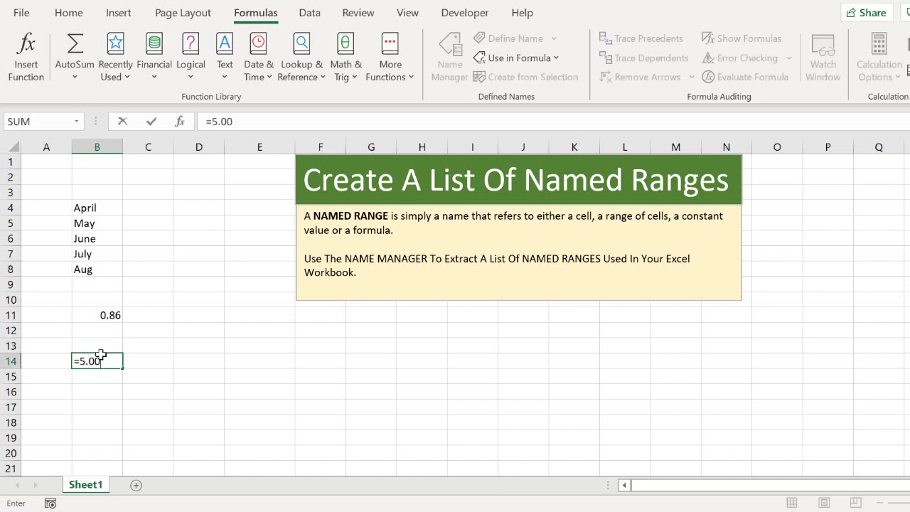
pyautogui.write('*ex')
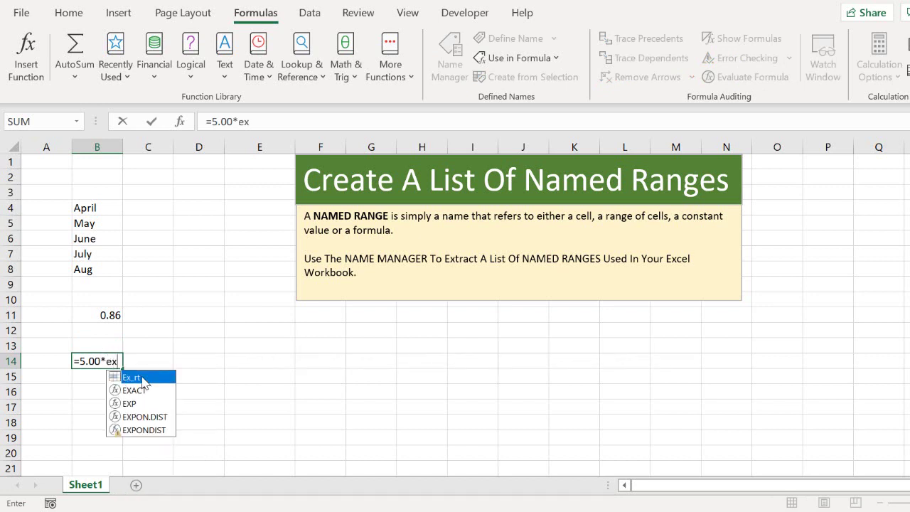
pyautogui.doubleClick(142, 377)
pyautogui.press('Return')
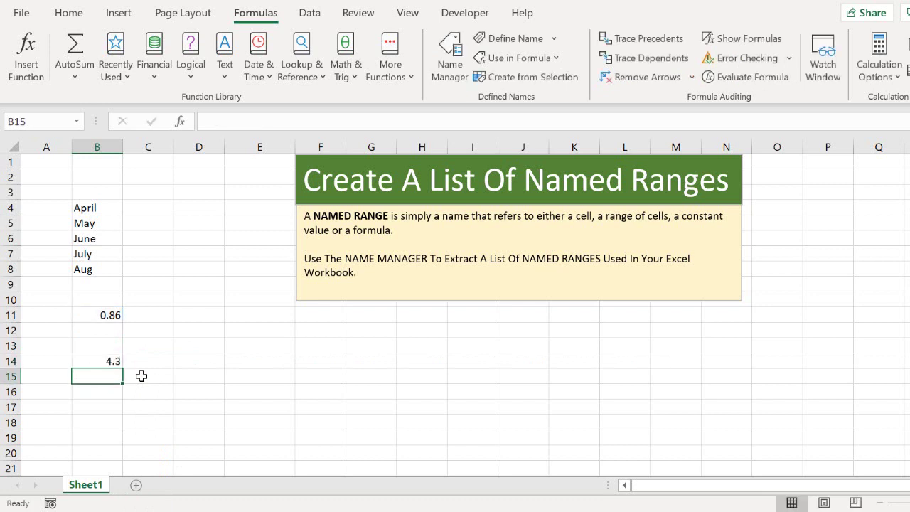
pyautogui.click(117, 360)
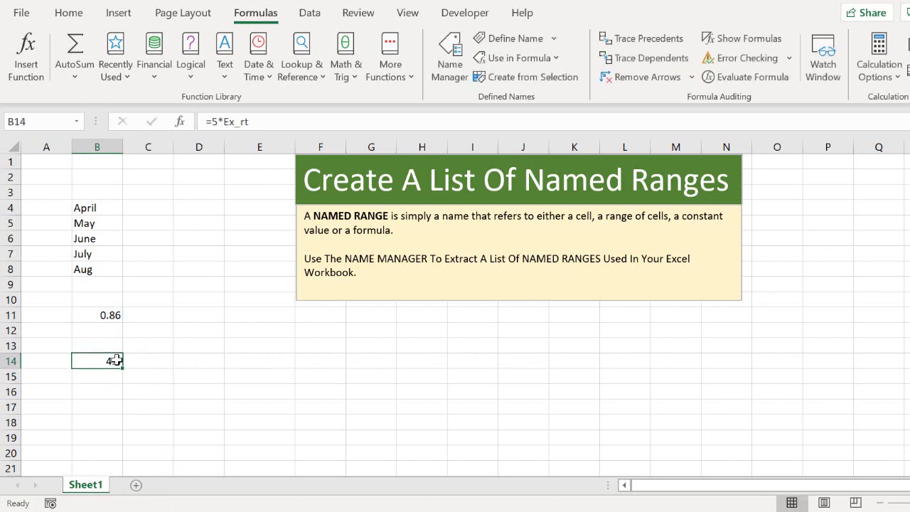
# Set the value of the Ex_rt cell B11 to 0.89 and check the dependent formula in B14.
pyautogui.click(106, 315)
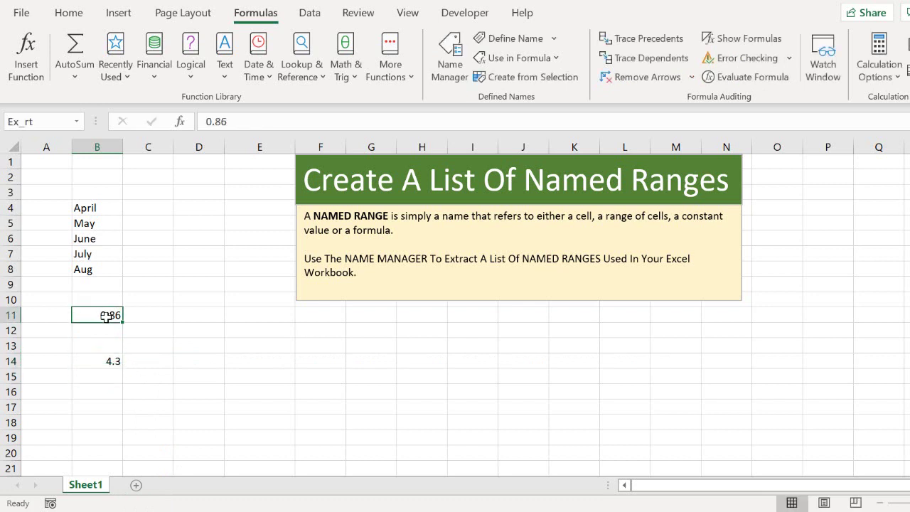
pyautogui.write('0.89')
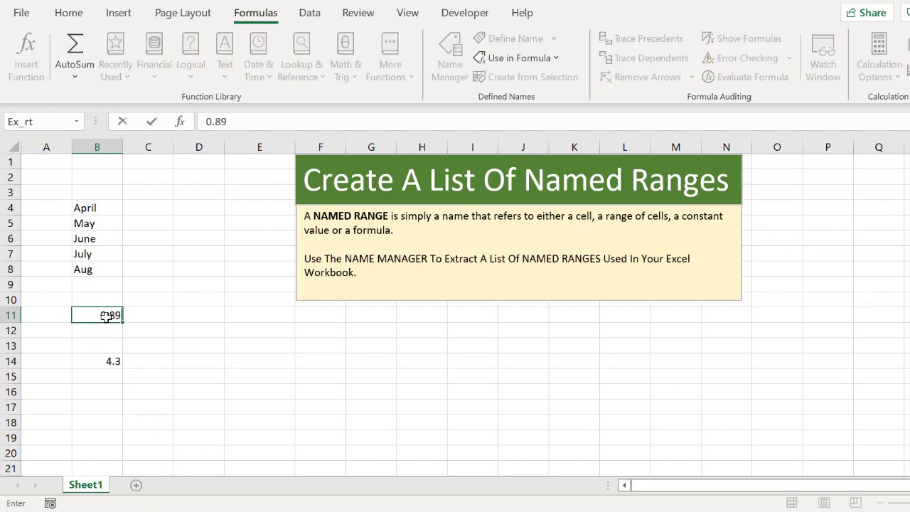
pyautogui.press('Return')
pyautogui.click(91, 363)
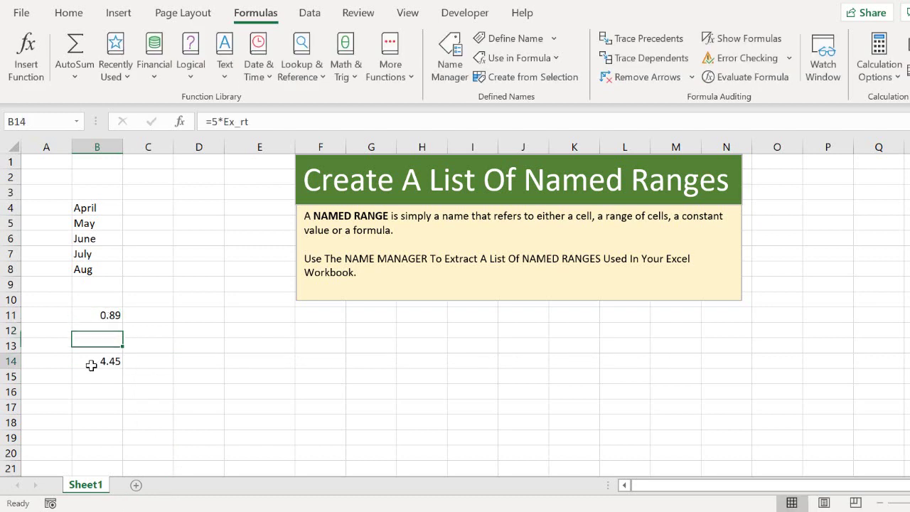
# Clear the contents of cells B11 through B14.
pyautogui.click(107, 315)
pyautogui.moveTo(107, 315); pyautogui.dragTo(108, 354)
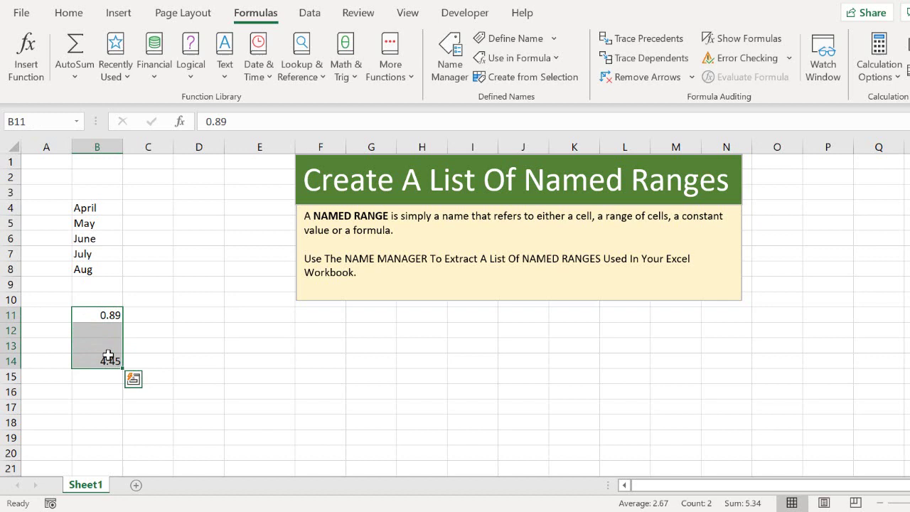
pyautogui.press('Delete')
pyautogui.click(112, 345)
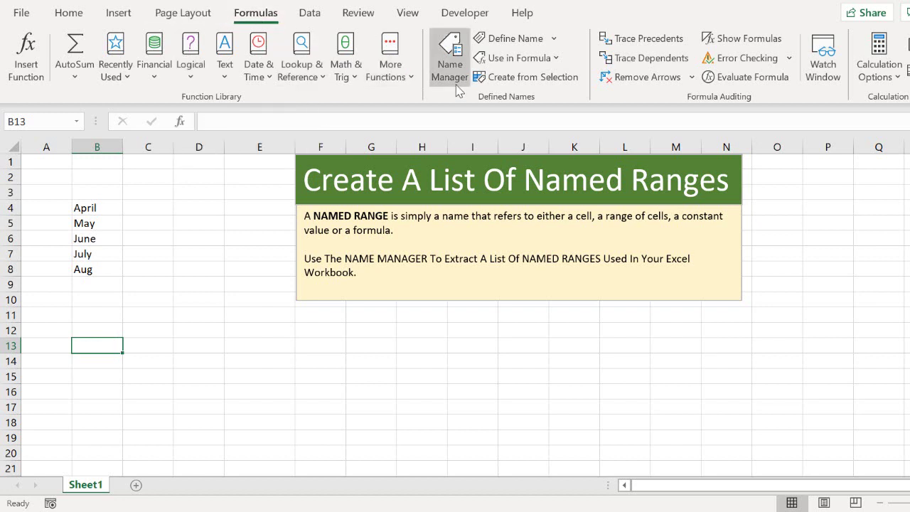
# Review the May, June, July and Ex_rt entries in the Name Manager, then close it.
pyautogui.click(454, 63)
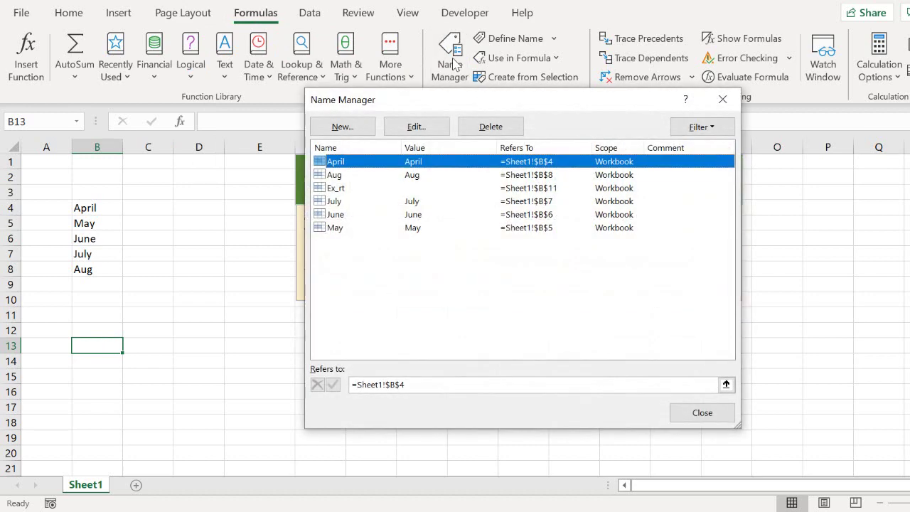
pyautogui.click(340, 229)
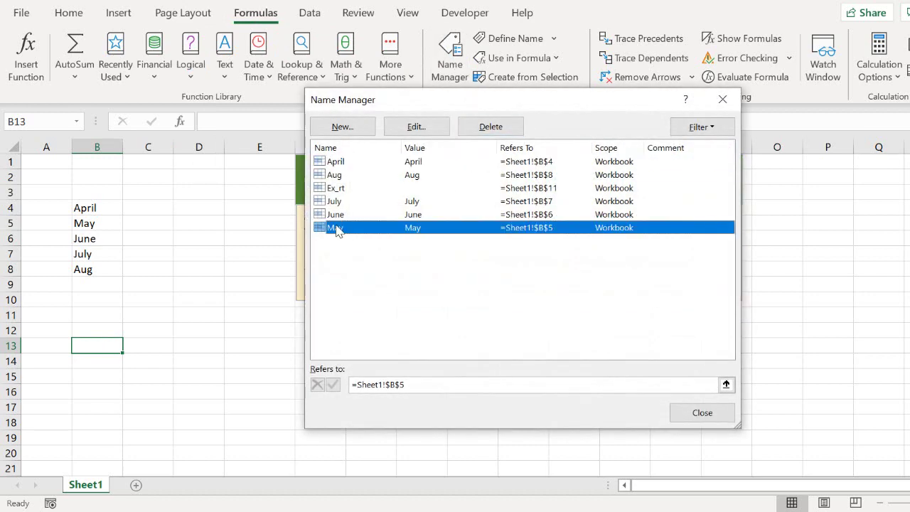
pyautogui.click(337, 214)
pyautogui.click(334, 201)
pyautogui.click(340, 189)
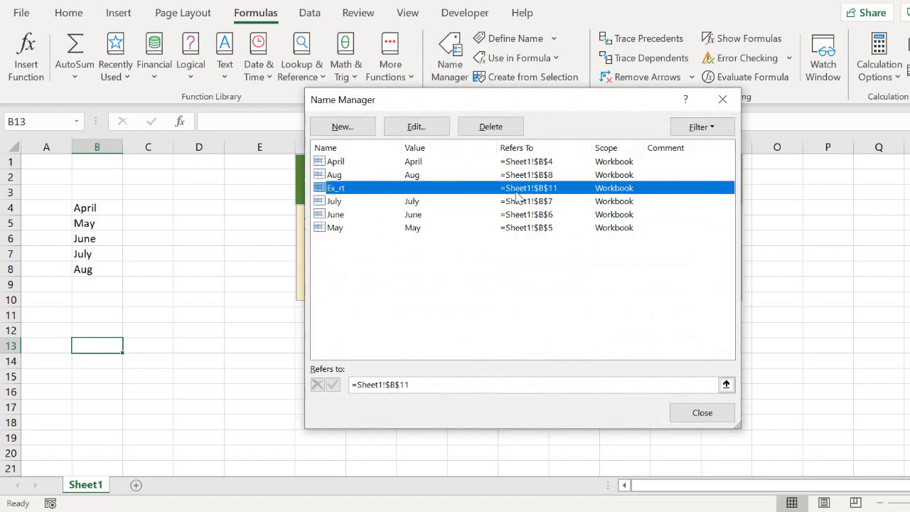
pyautogui.click(701, 419)
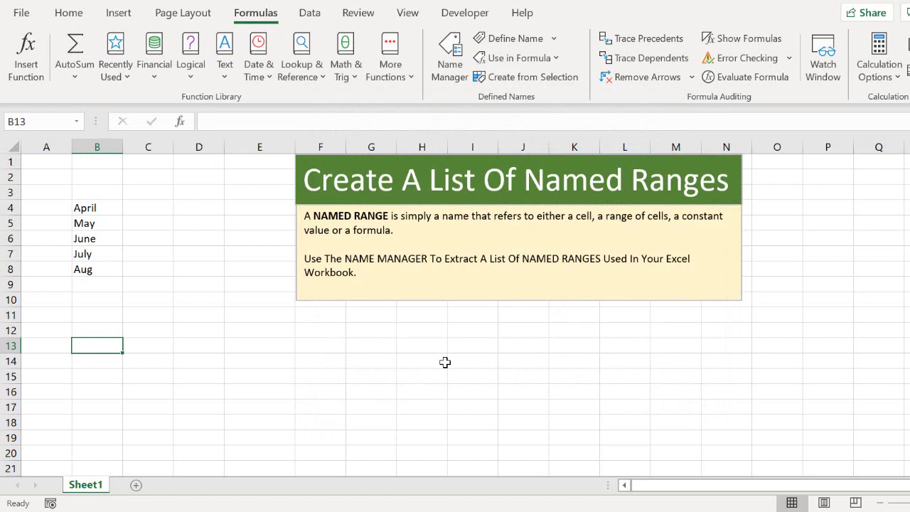
# Reopen the Name Manager, move it beside the sheet data and select all of the listed named ranges.
pyautogui.hotkey('ctrl', 'F3')
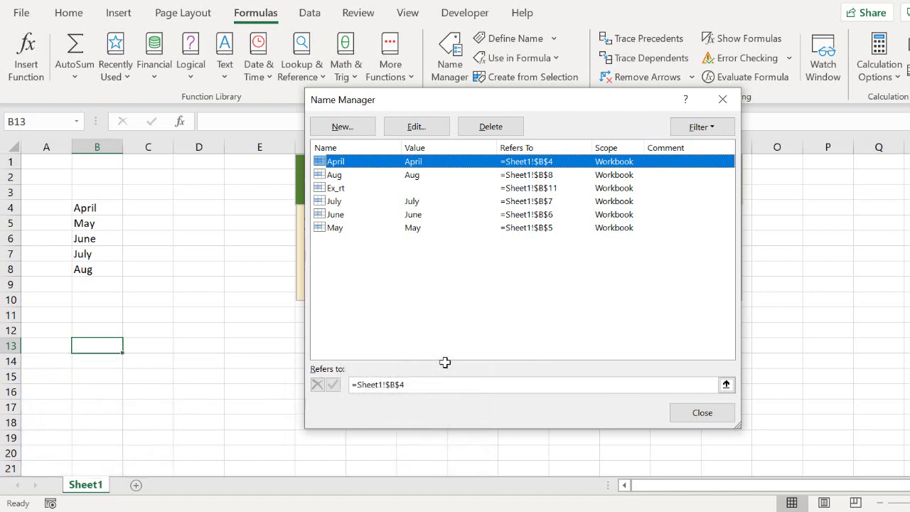
pyautogui.moveTo(417, 106); pyautogui.dragTo(310, 140)
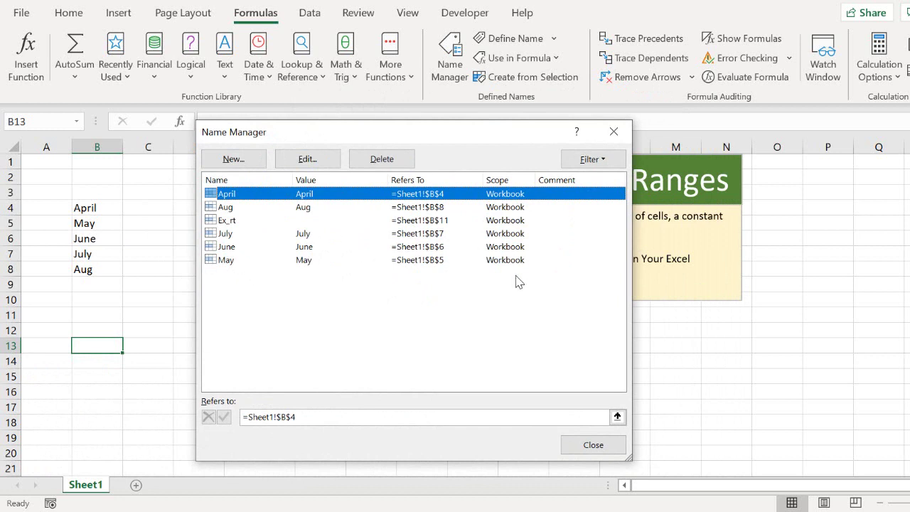
pyautogui.moveTo(530, 290); pyautogui.dragTo(242, 187)
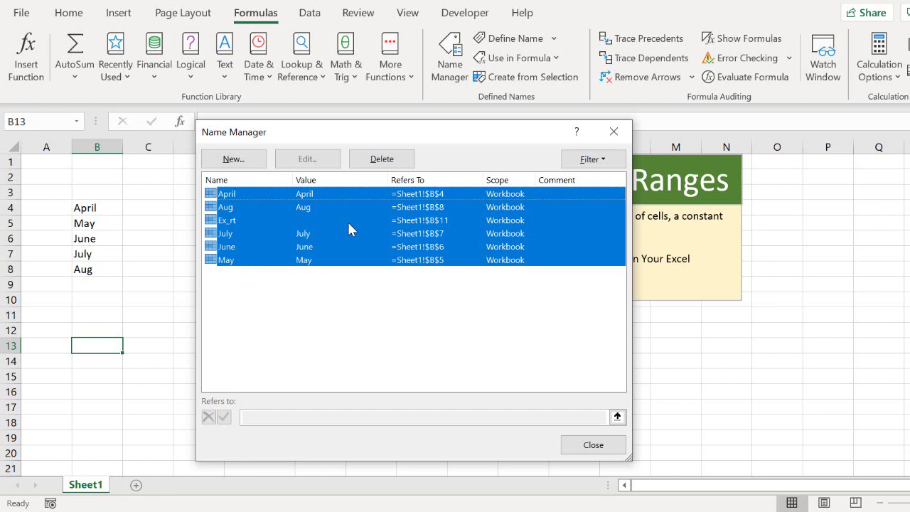
pyautogui.click(371, 310)
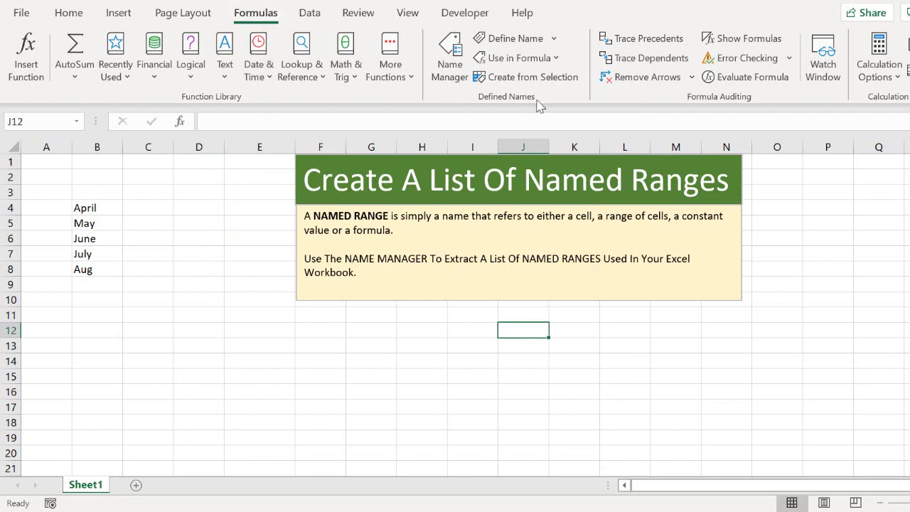
pyautogui.click(554, 60)
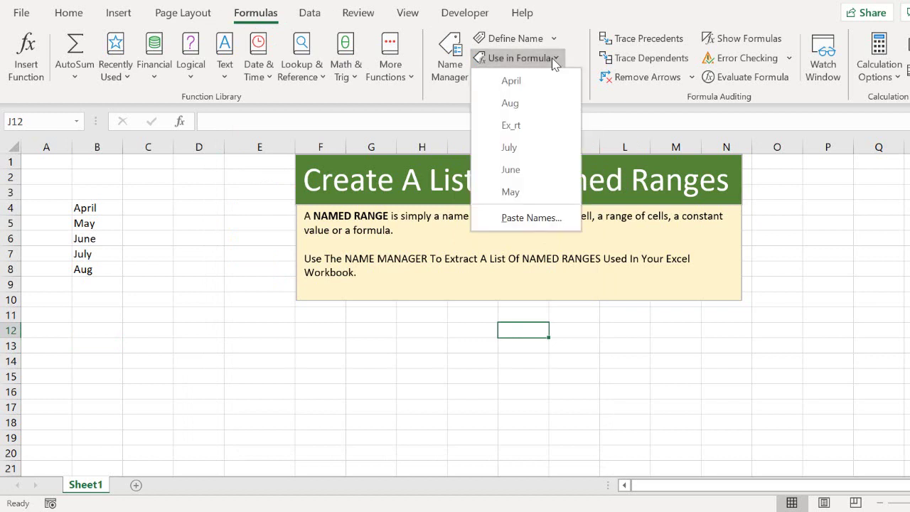
pyautogui.click(534, 218)
pyautogui.press('Escape')
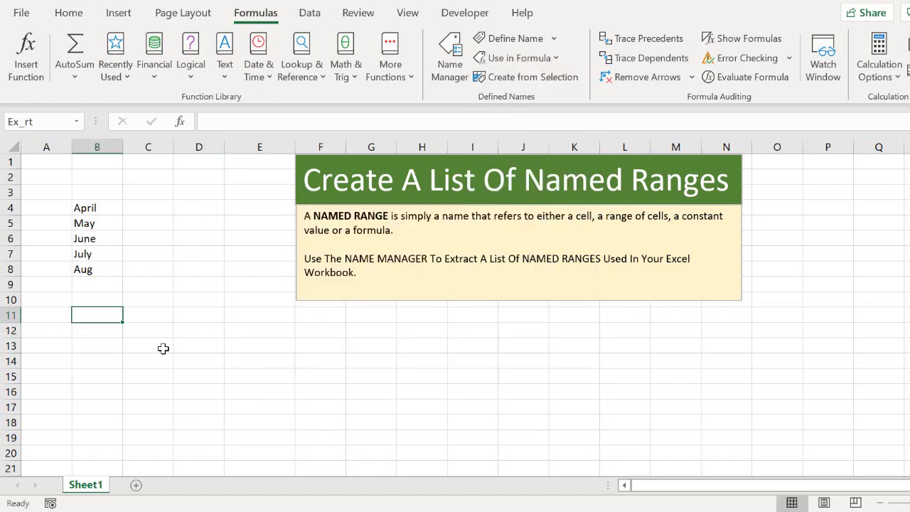
# Paste the list of all named ranges with their cell references into the sheet, starting at cell C13.
pyautogui.click(169, 349)
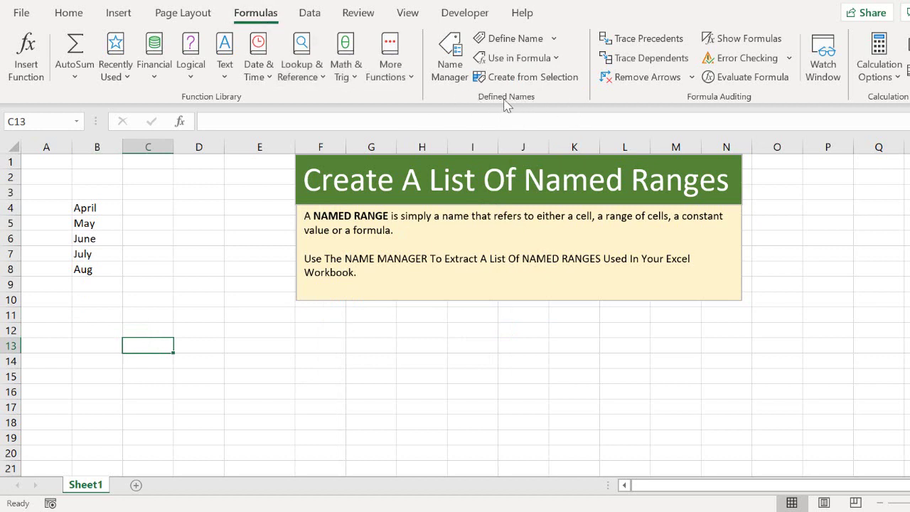
pyautogui.click(559, 59)
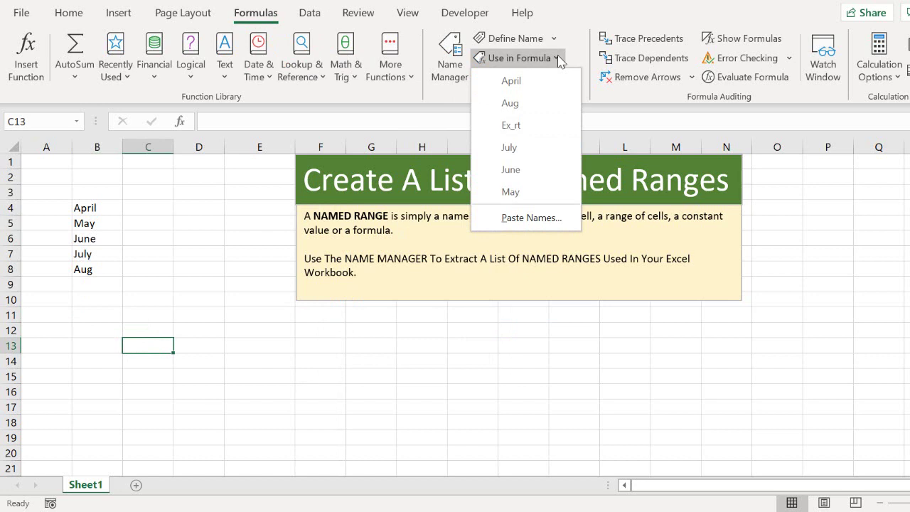
pyautogui.click(529, 218)
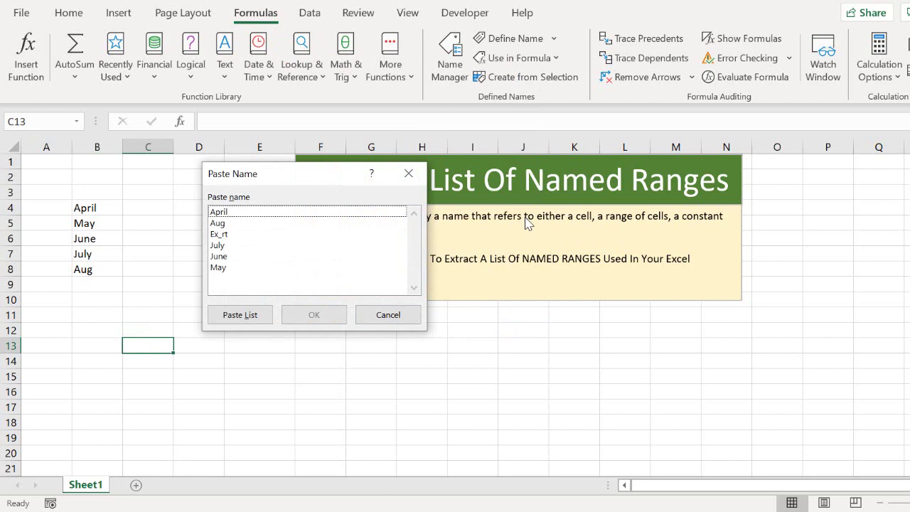
pyautogui.click(240, 317)
pyautogui.click(277, 389)
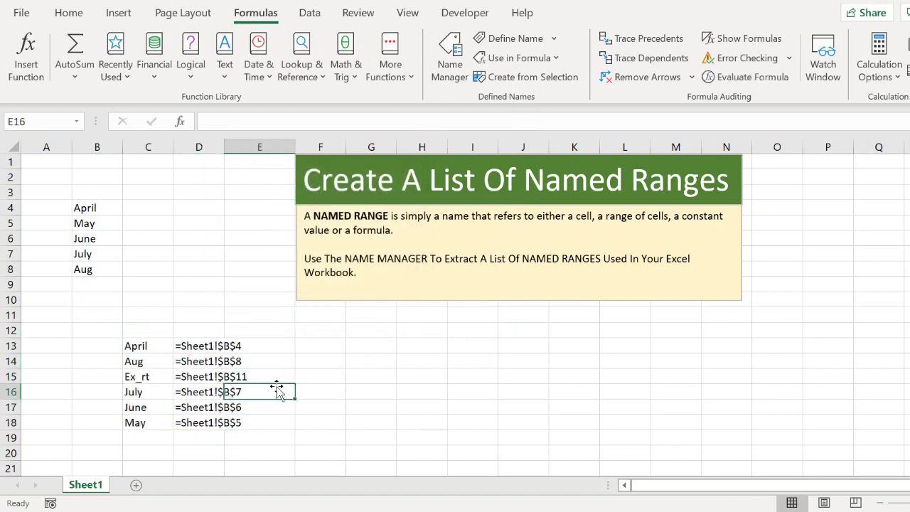
# Examine the pasted list in C13:D18, checking the Ex_rt name and its cell reference.
pyautogui.moveTo(167, 349); pyautogui.dragTo(206, 423)
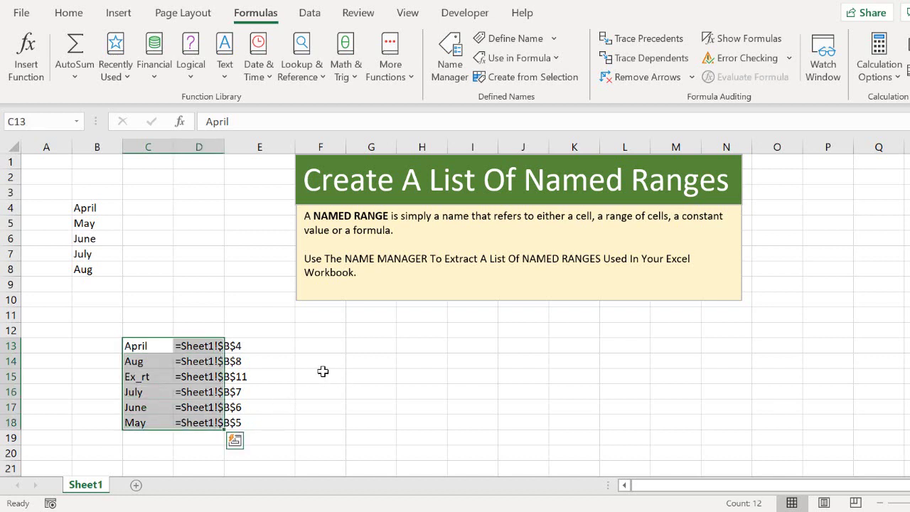
pyautogui.moveTo(160, 351); pyautogui.dragTo(199, 422)
pyautogui.click(141, 379)
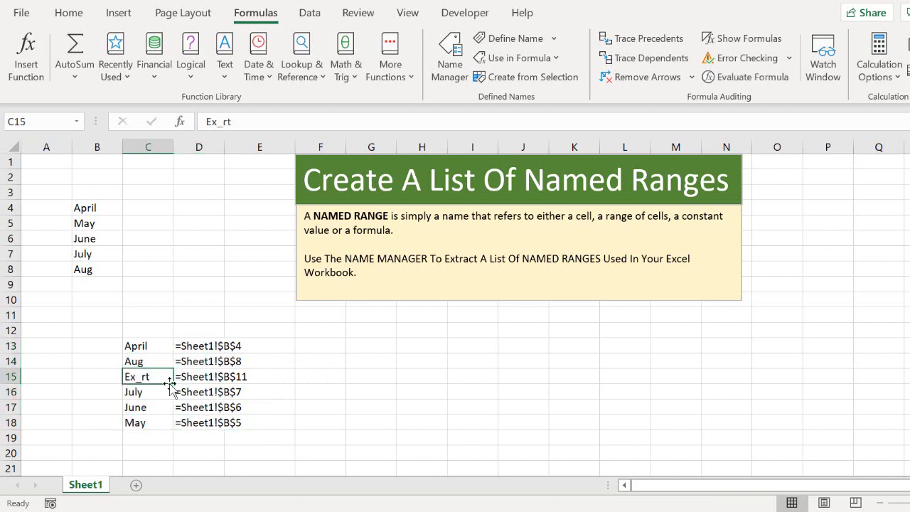
pyautogui.click(193, 377)
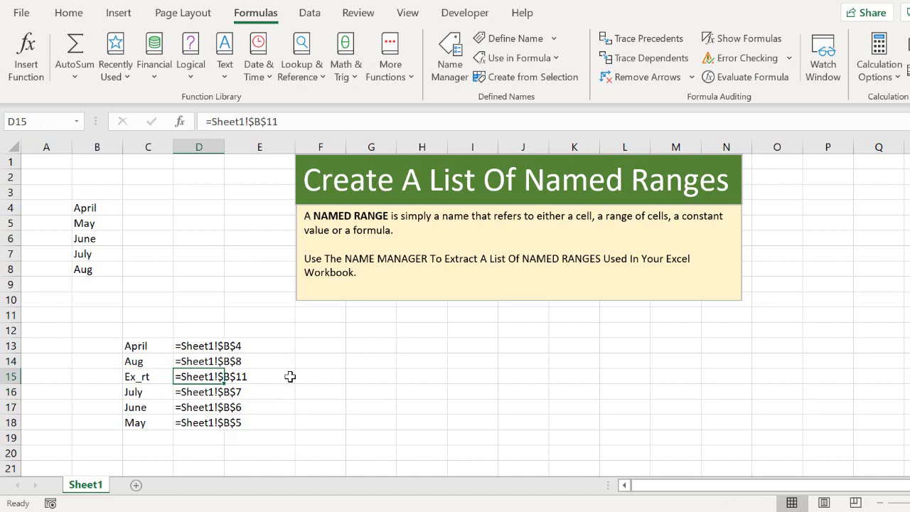
pyautogui.press('F3')
pyautogui.click(384, 314)
pyautogui.press('F3')
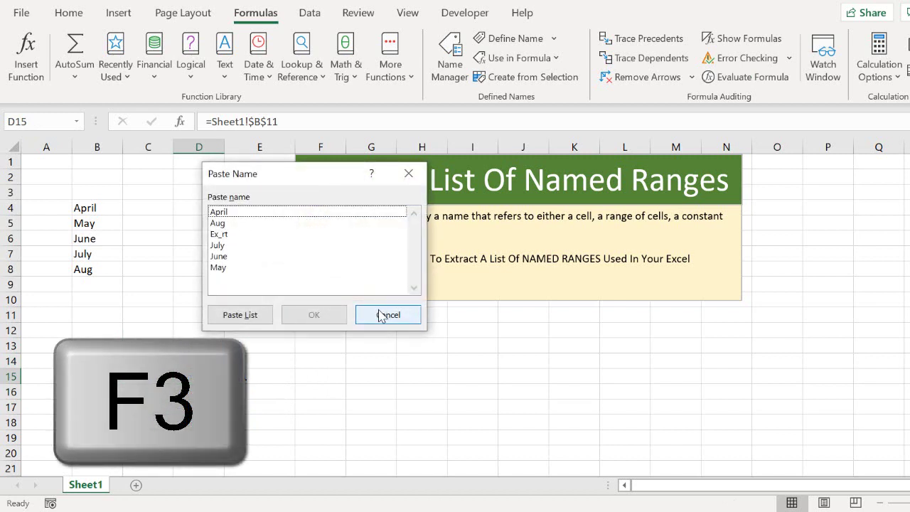
pyautogui.hotkey('alt', 'l')
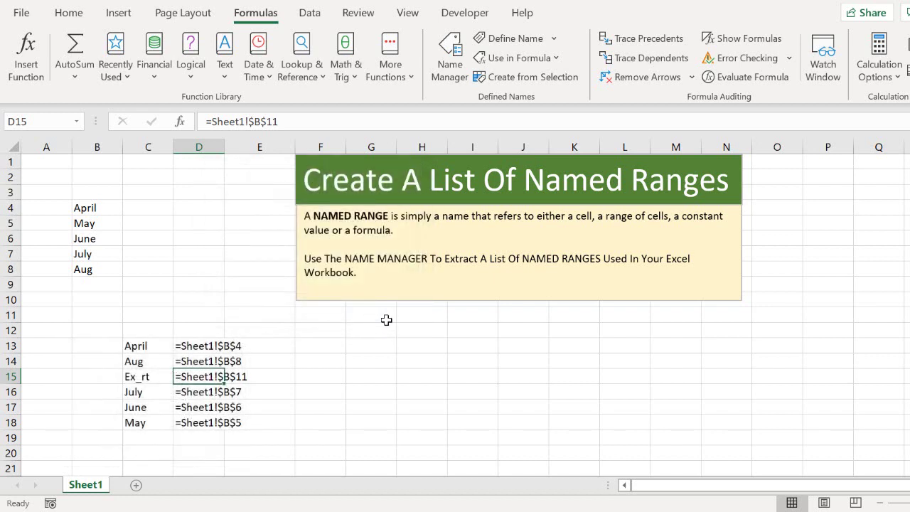
# Paste a second list of all named ranges with their references, starting at cell G13.
pyautogui.click(324, 344)
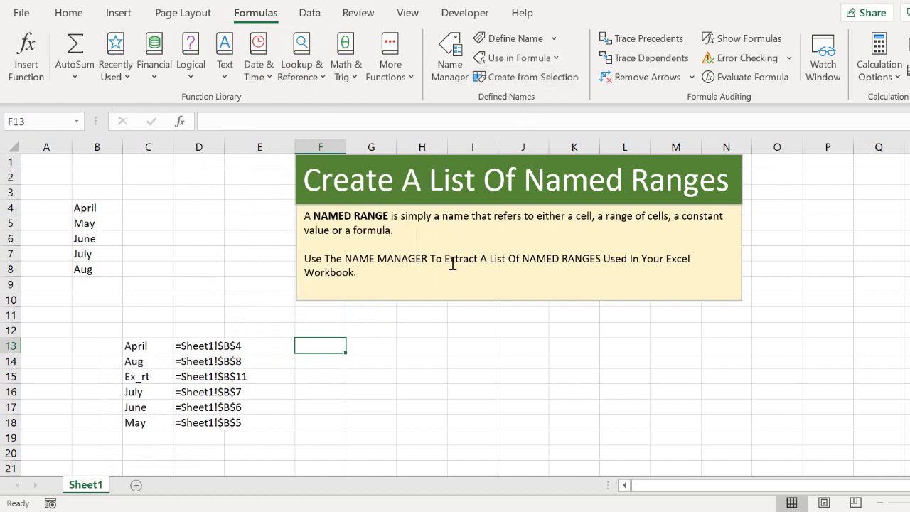
pyautogui.click(381, 344)
pyautogui.click(459, 371)
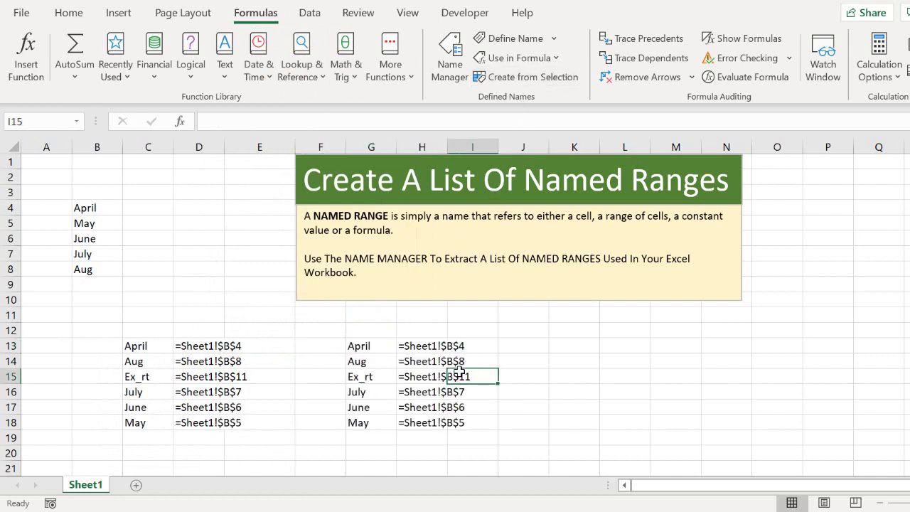